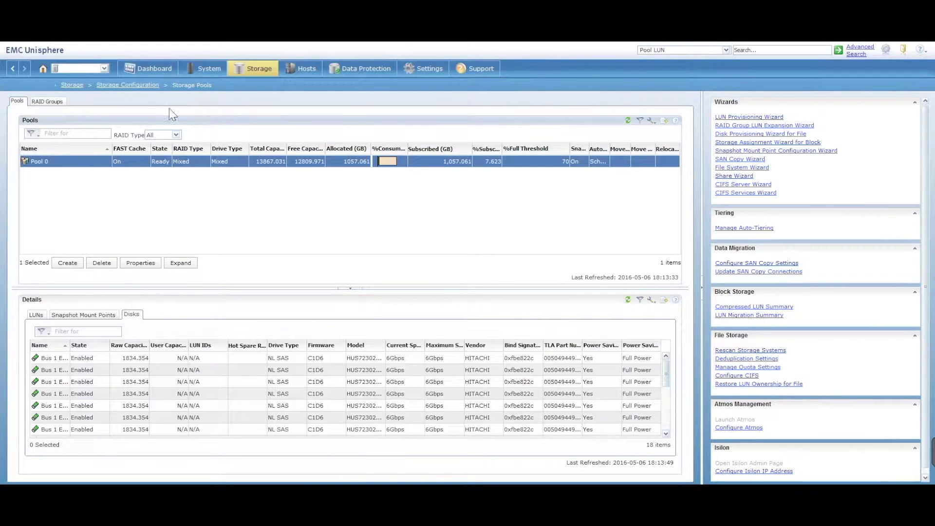
# - Show Pool 0's LUNs (VM_Primary_1 to VM_Primary_10, 100 GB each) and select VM_Primary_2
pyautogui.click(37, 315)
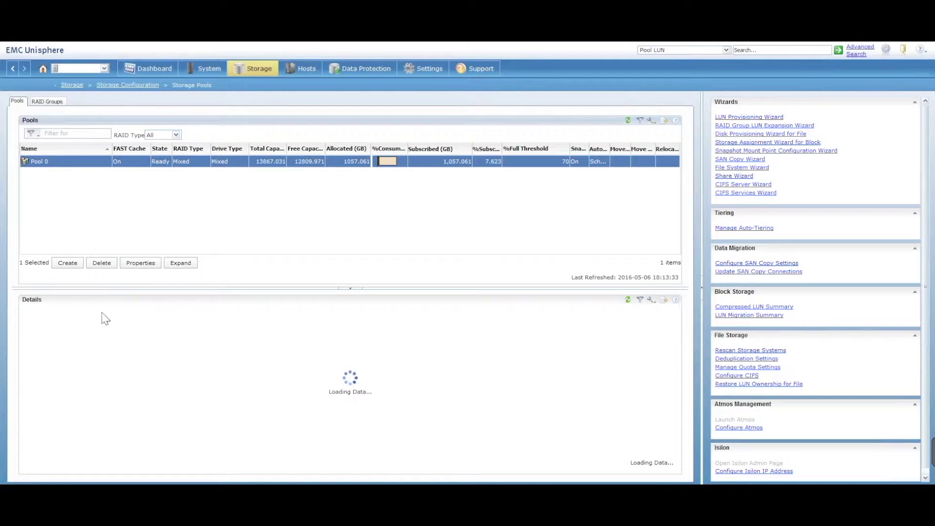
pyautogui.click(62, 361)
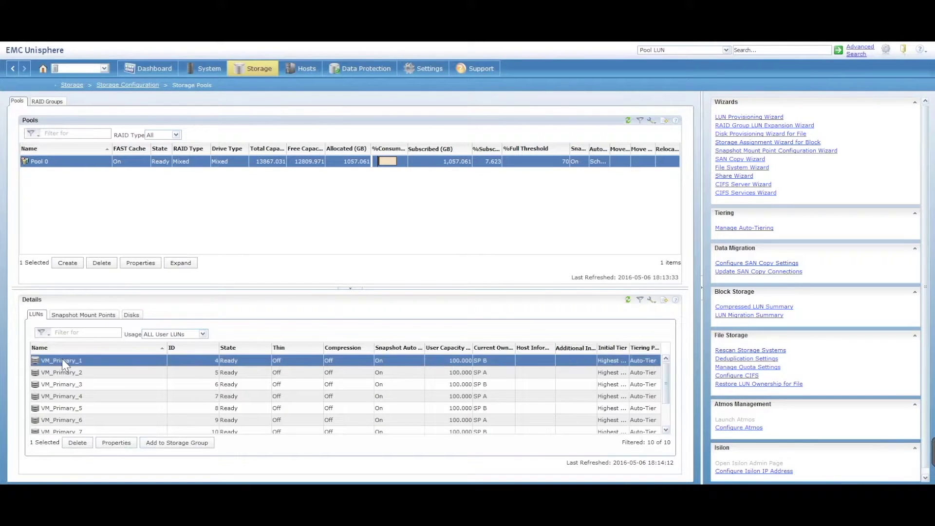
pyautogui.click(66, 373)
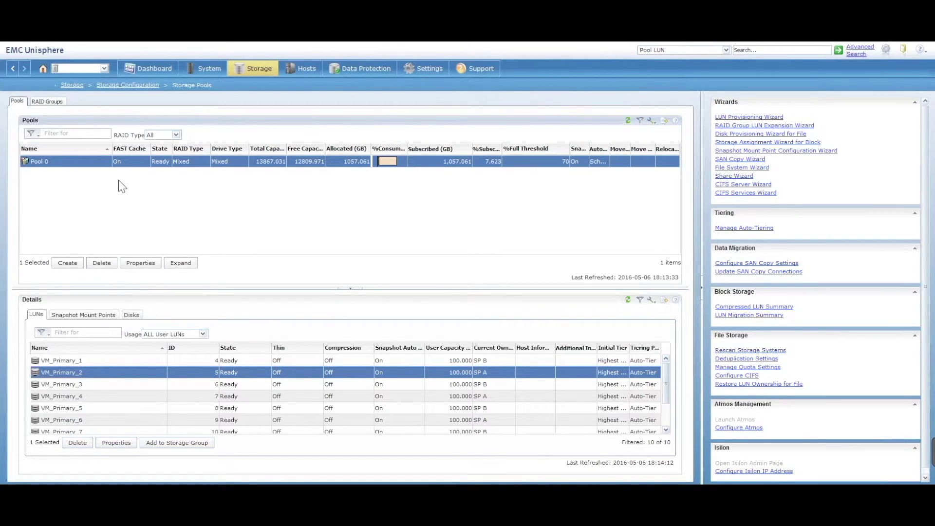
# - From Storage > LUNs, select VM_Primary_6 and start deleting it
pyautogui.click(254, 67)
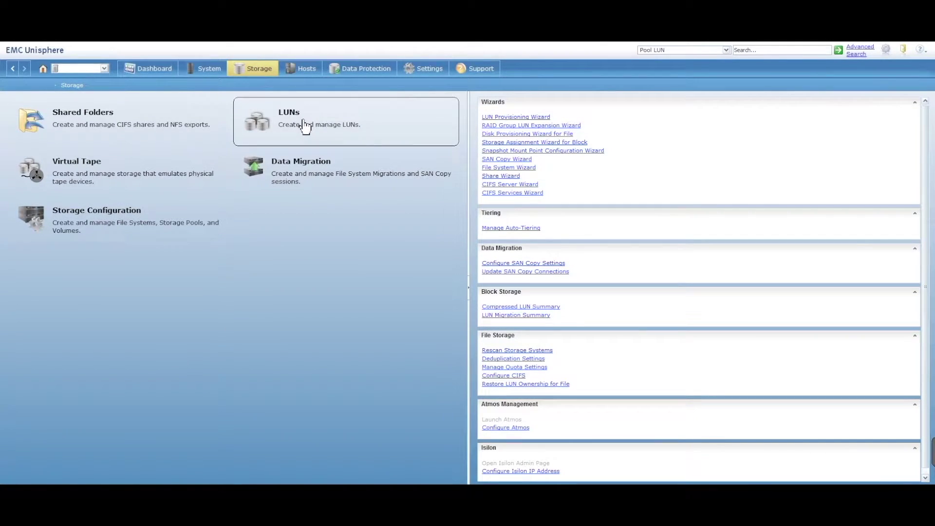
pyautogui.click(303, 118)
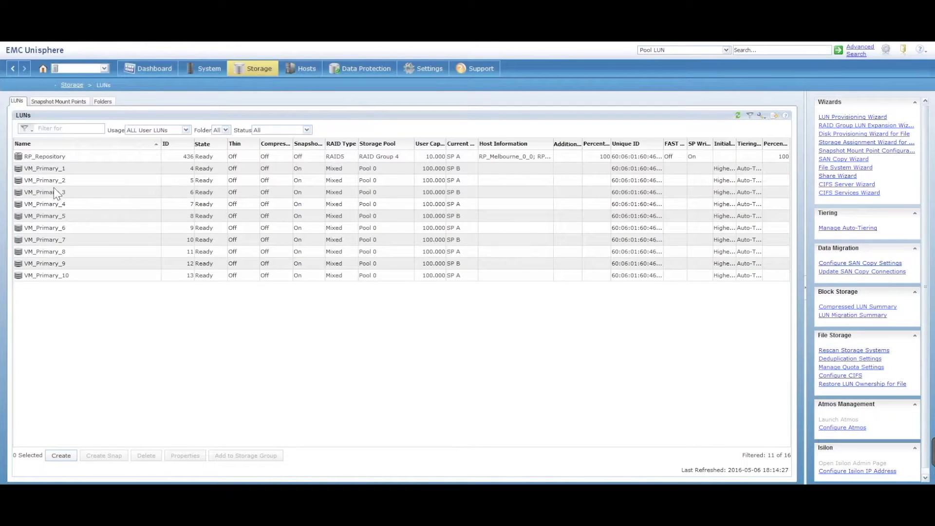
pyautogui.click(54, 228)
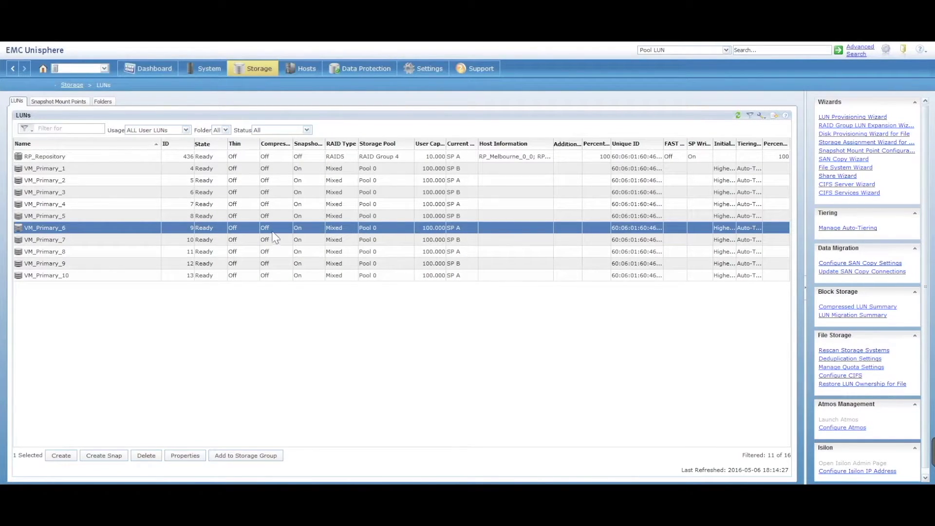
pyautogui.click(151, 457)
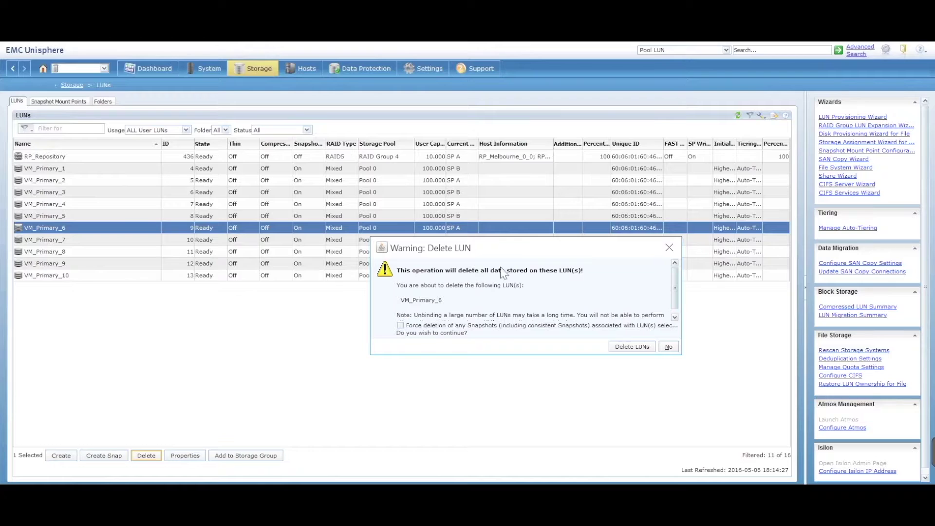
# - Move the Delete LUN warning aside, scroll its text, and confirm deleting VM_Primary_6
pyautogui.moveTo(496, 245); pyautogui.dragTo(452, 230)
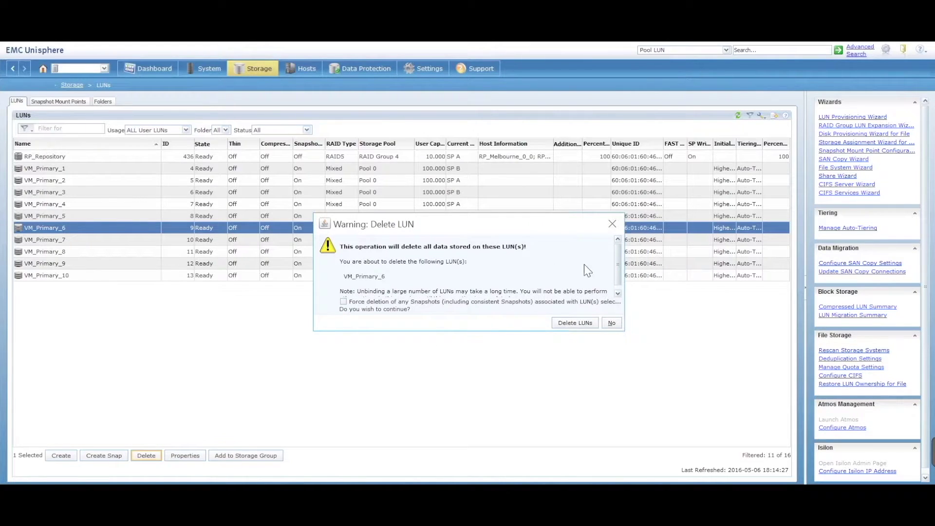
pyautogui.moveTo(618, 262); pyautogui.dragTo(618, 283)
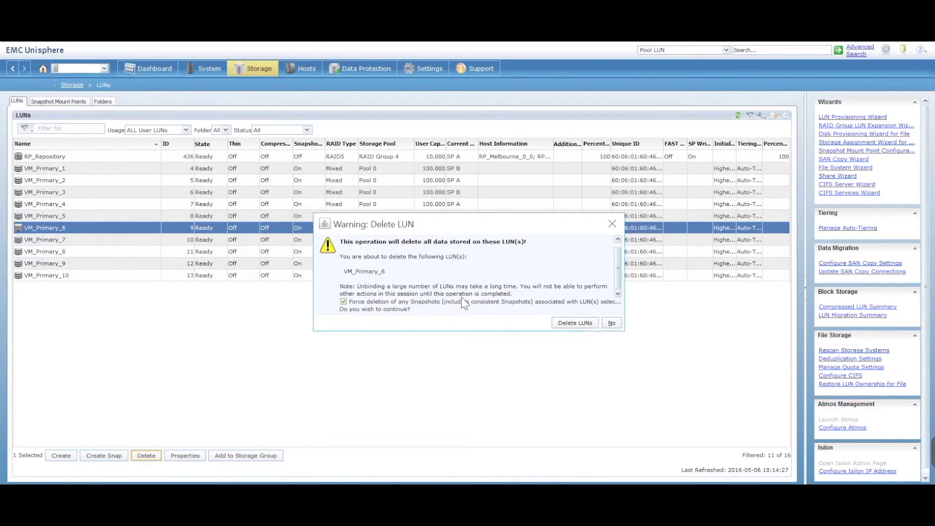
pyautogui.click(575, 325)
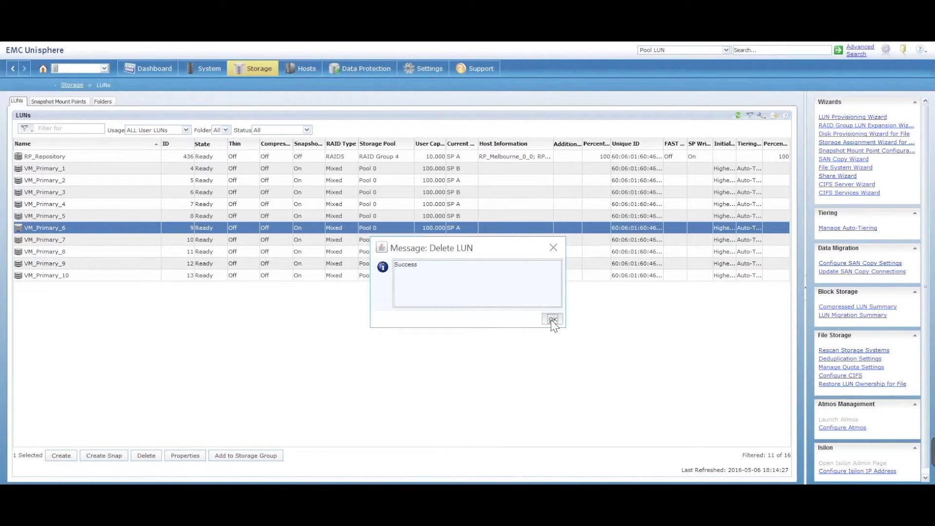
# - Dismiss the VM_Primary_6 deletion success message and return to the Storage overview
pyautogui.click(552, 319)
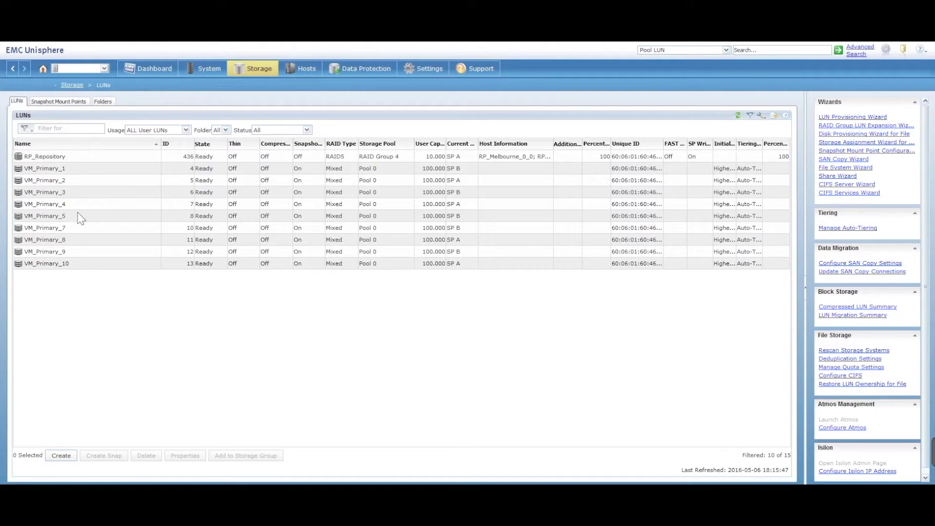
pyautogui.click(72, 85)
# - Select Pool 0 under Storage Configuration > Storage Pools to check its 951.855 GB allocation
pyautogui.click(107, 220)
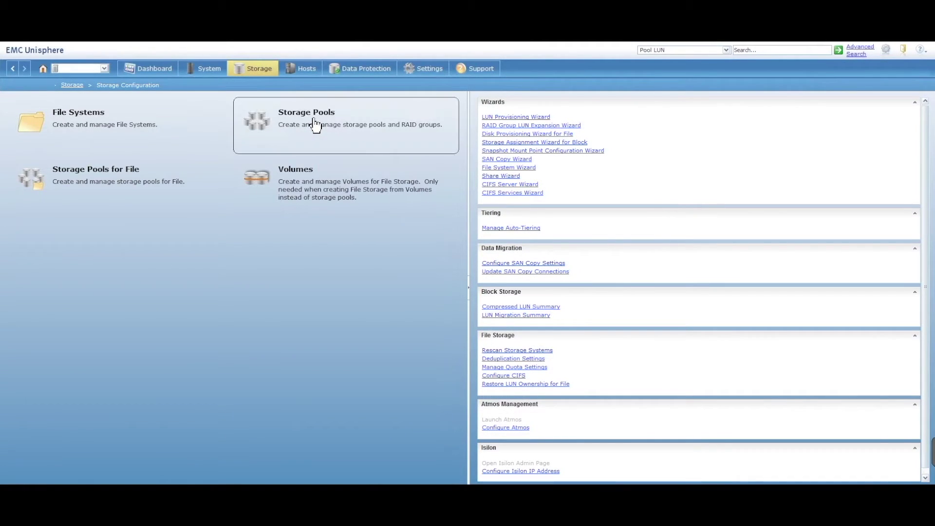
pyautogui.click(314, 120)
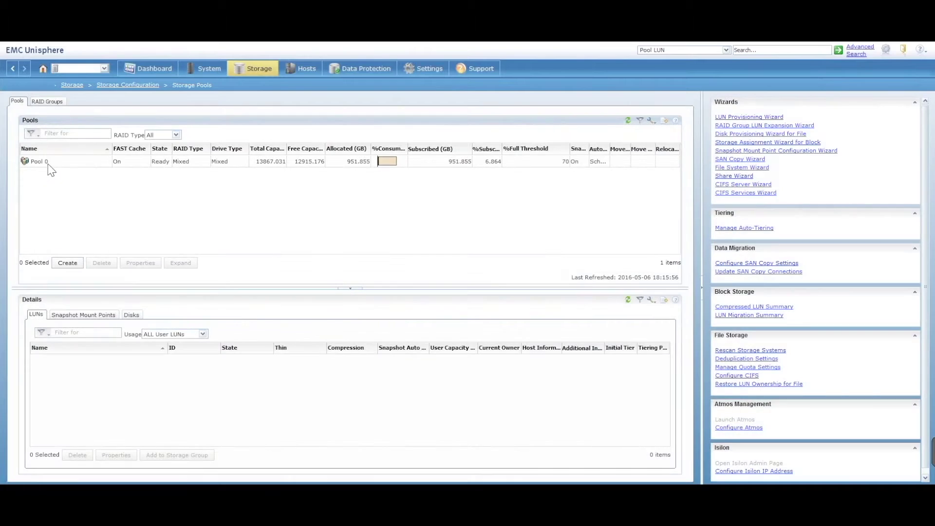
pyautogui.click(52, 163)
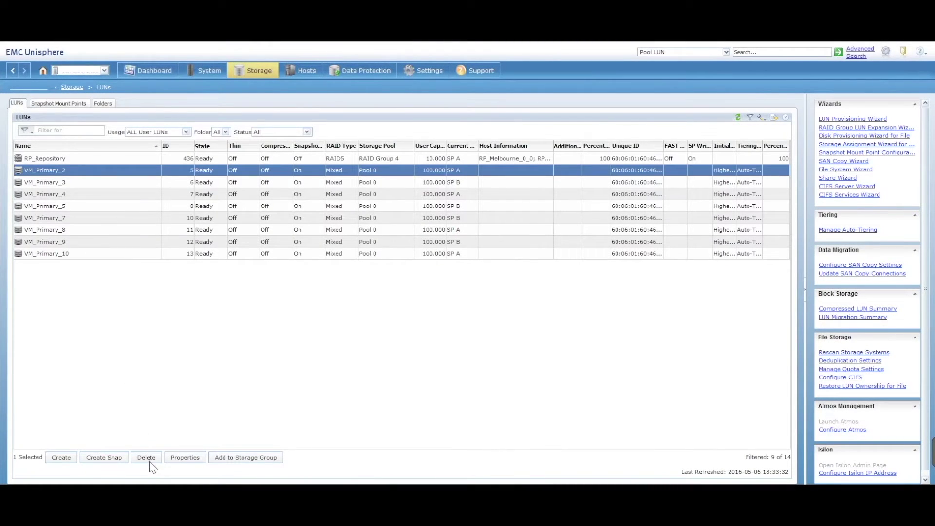
# - Attempt deleting VM_Primary_2, then dismiss the error that it belongs to a storage group
pyautogui.click(146, 458)
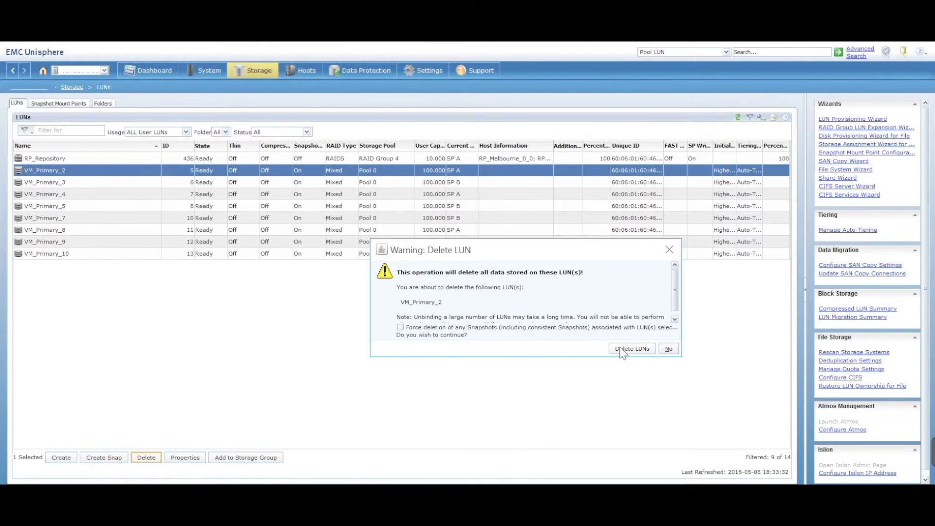
pyautogui.click(627, 353)
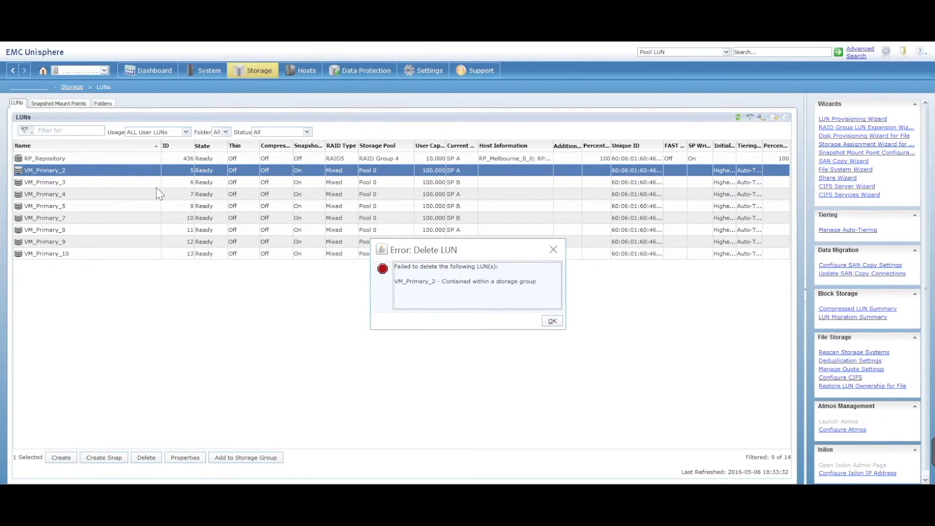
pyautogui.click(552, 322)
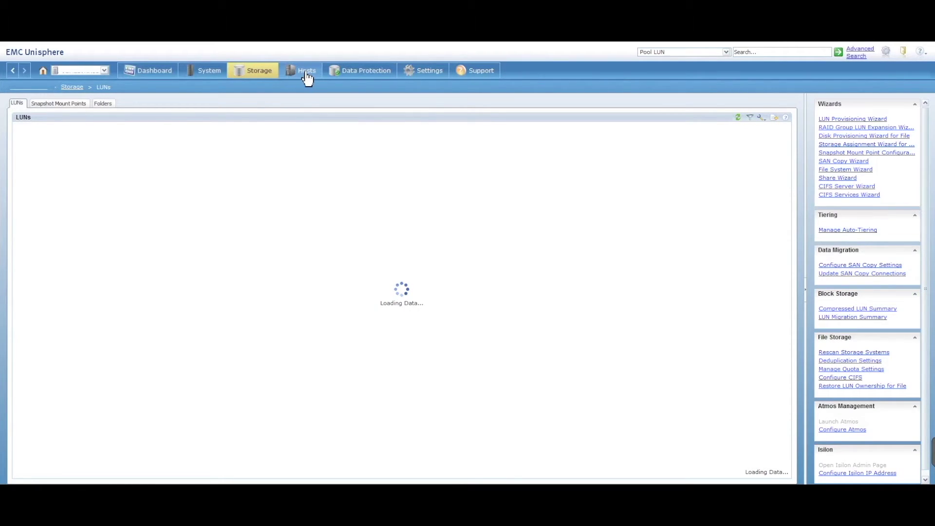
# - Select Storage Group 2 under Hosts > Storage Groups, view its LUNs, and open its Properties
pyautogui.click(305, 73)
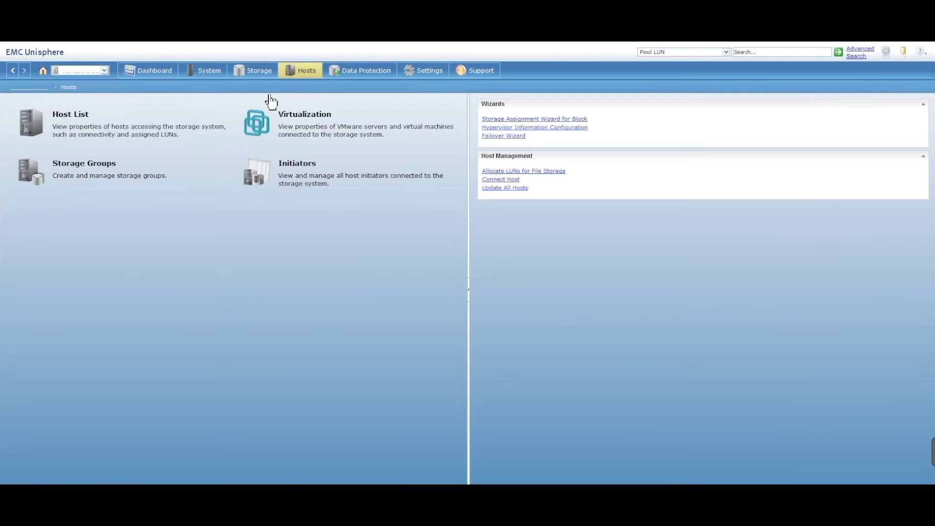
pyautogui.click(95, 171)
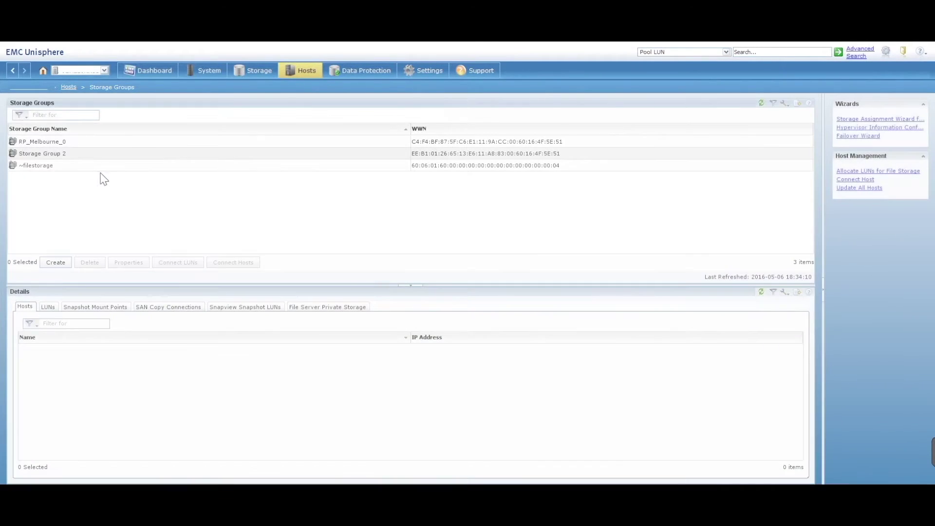
pyautogui.click(55, 153)
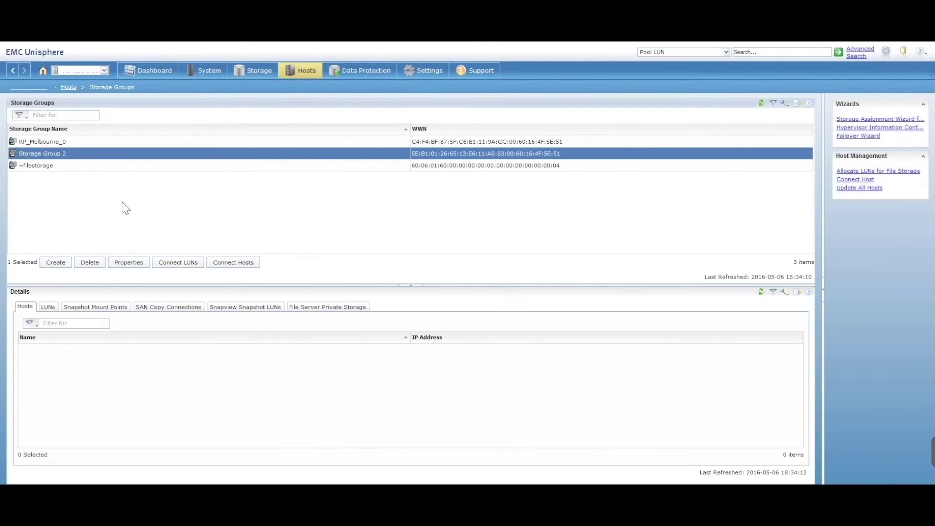
pyautogui.click(49, 306)
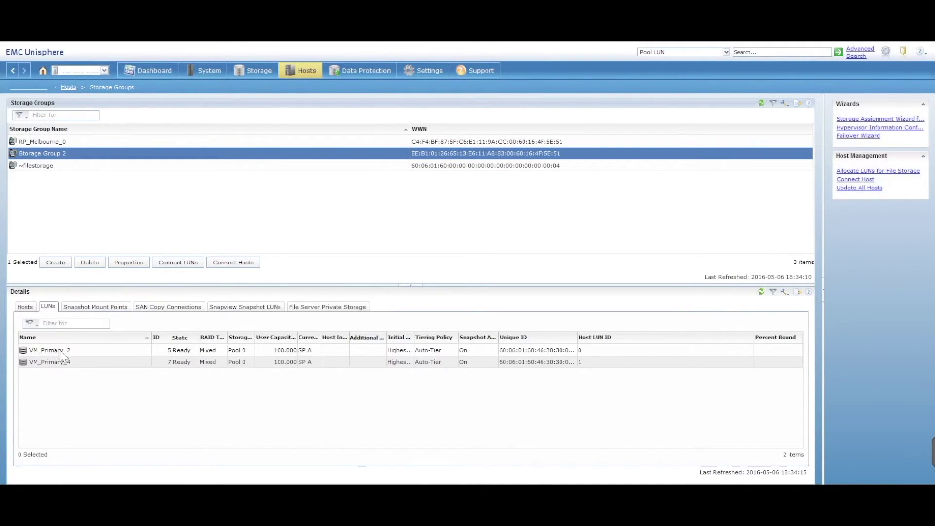
pyautogui.click(130, 264)
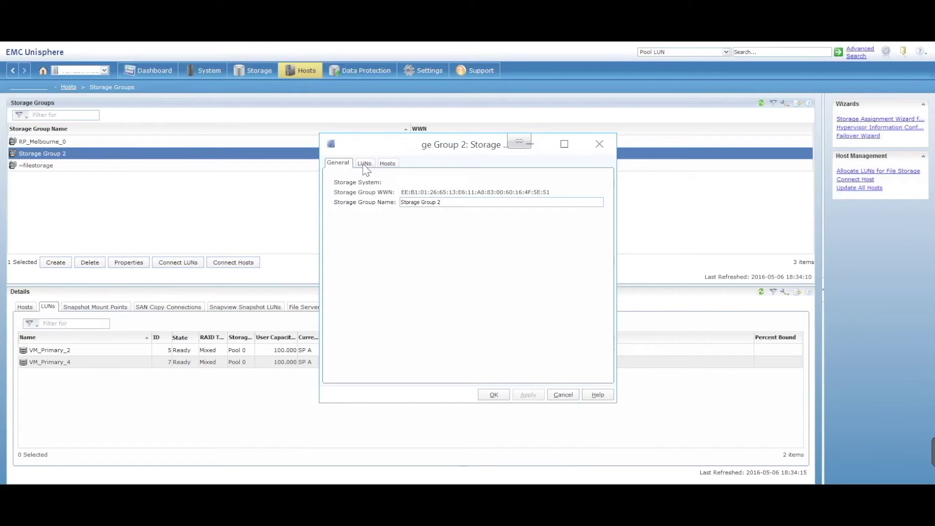
# - Remove VM_Primary_2 from Storage Group 2's LUNs, confirm, and dismiss the success message
pyautogui.click(366, 164)
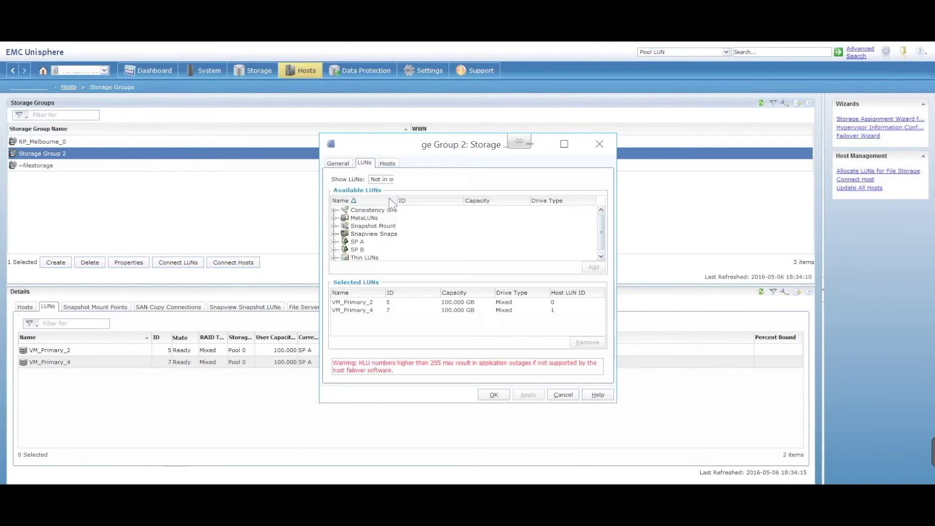
pyautogui.click(369, 302)
pyautogui.click(587, 342)
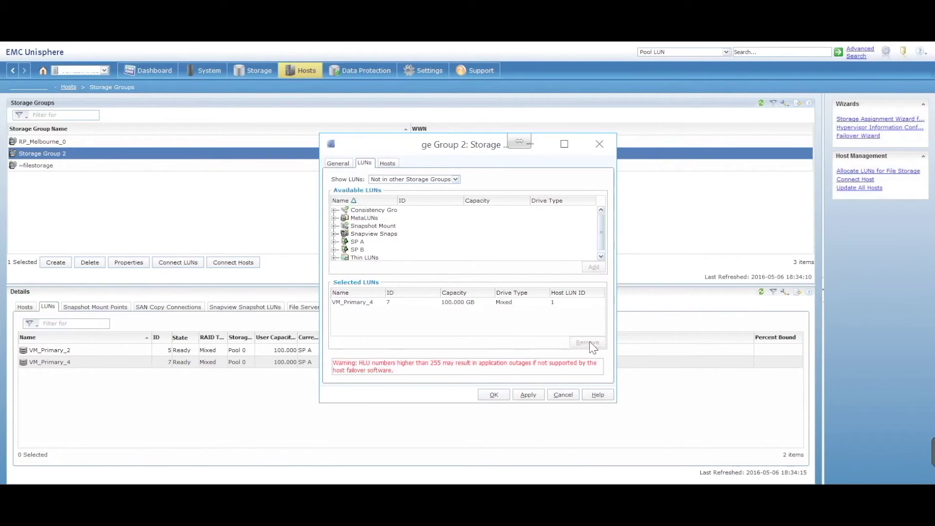
pyautogui.click(494, 395)
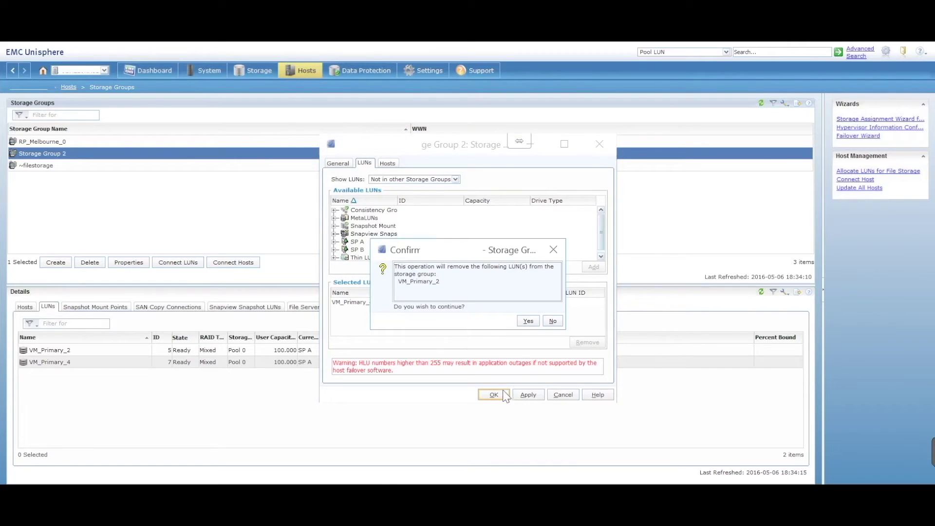
pyautogui.click(527, 318)
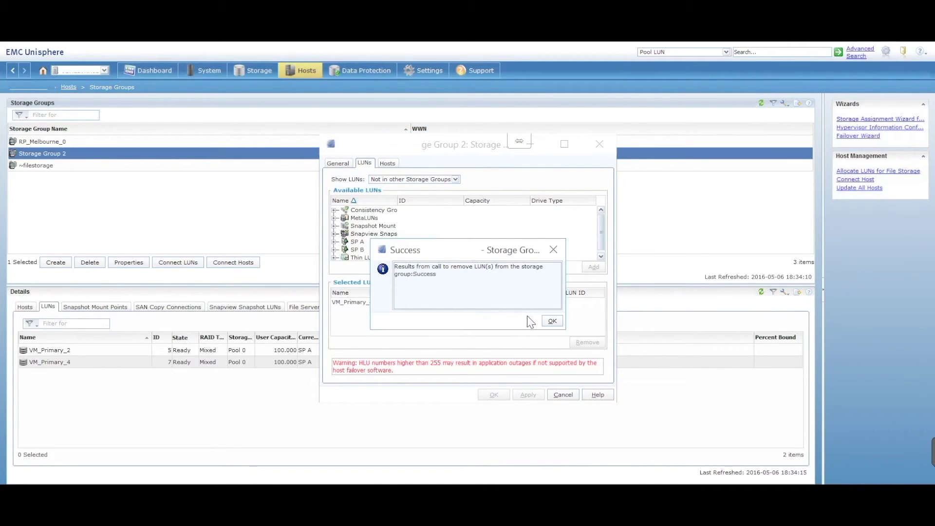
pyautogui.click(552, 321)
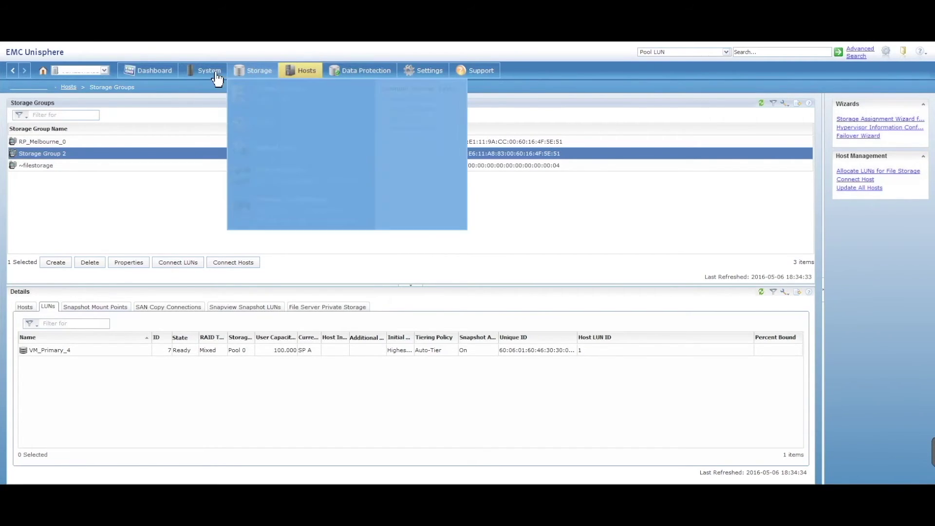
# - Select VM_Primary_2 in Storage > LUNs, delete it, and dismiss the success message
pyautogui.click(257, 74)
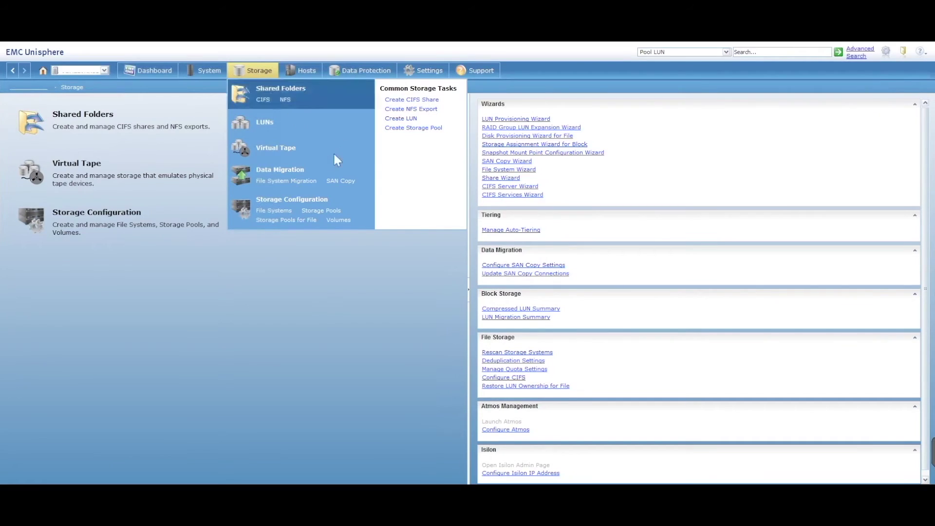
pyautogui.click(268, 122)
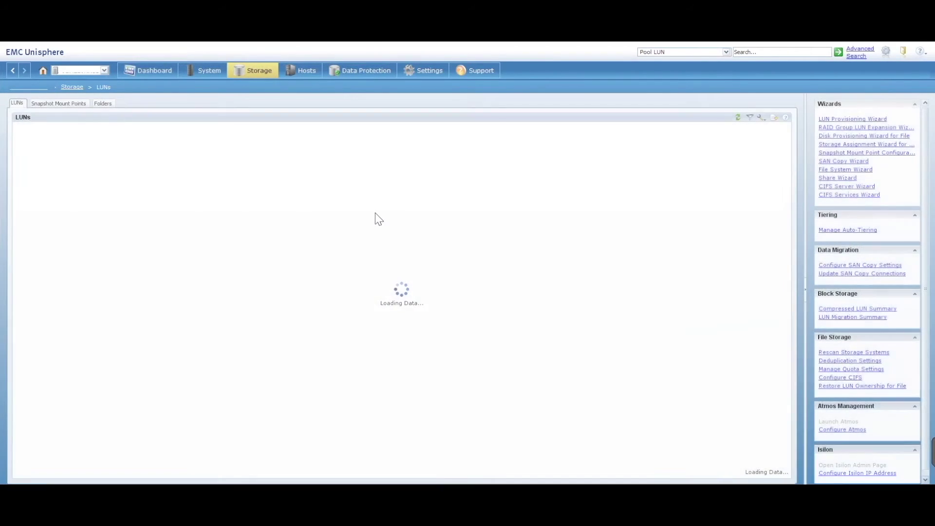
pyautogui.click(56, 170)
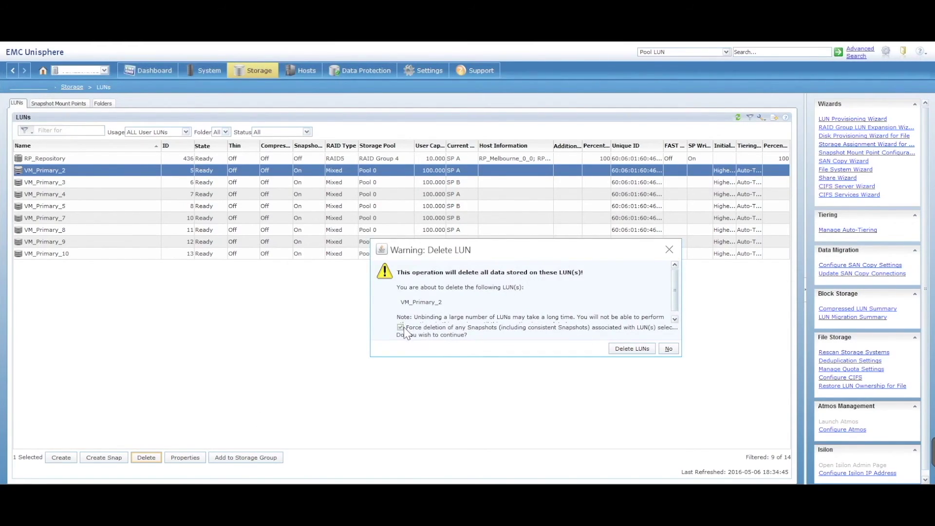
pyautogui.click(631, 349)
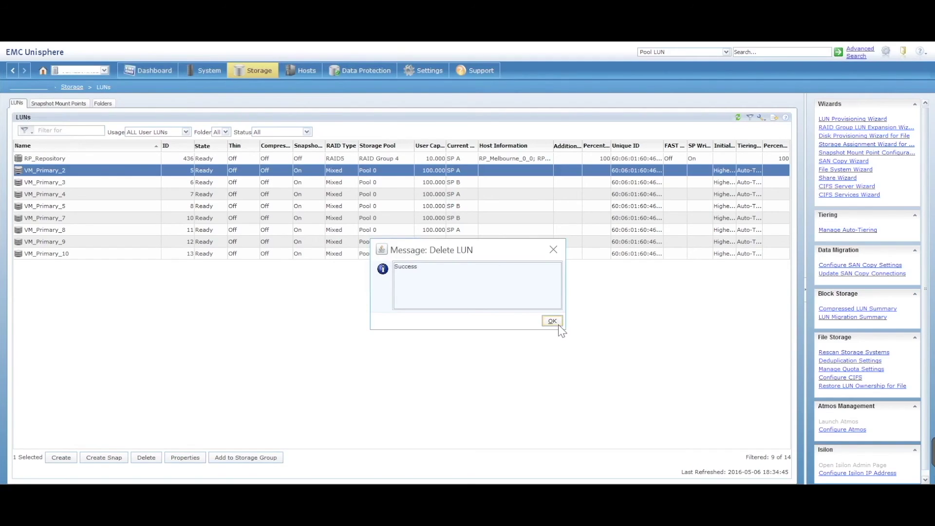
pyautogui.click(558, 324)
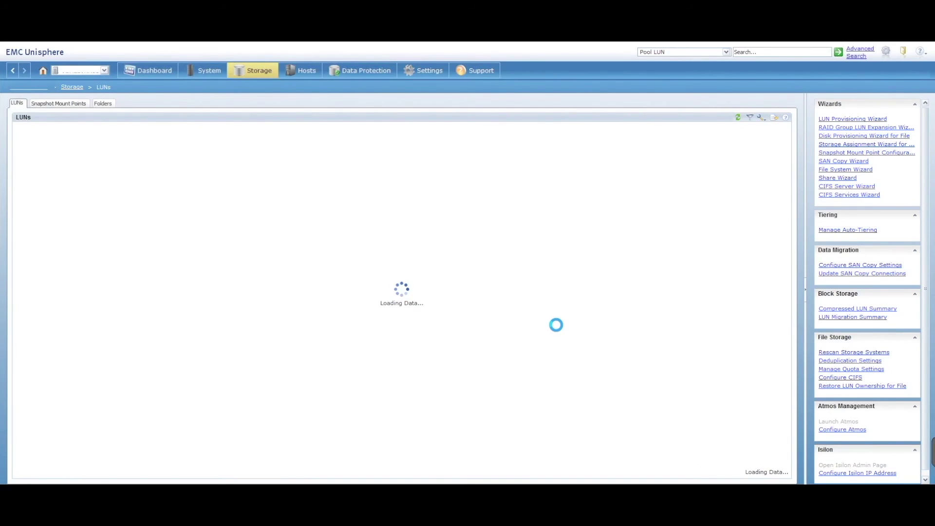